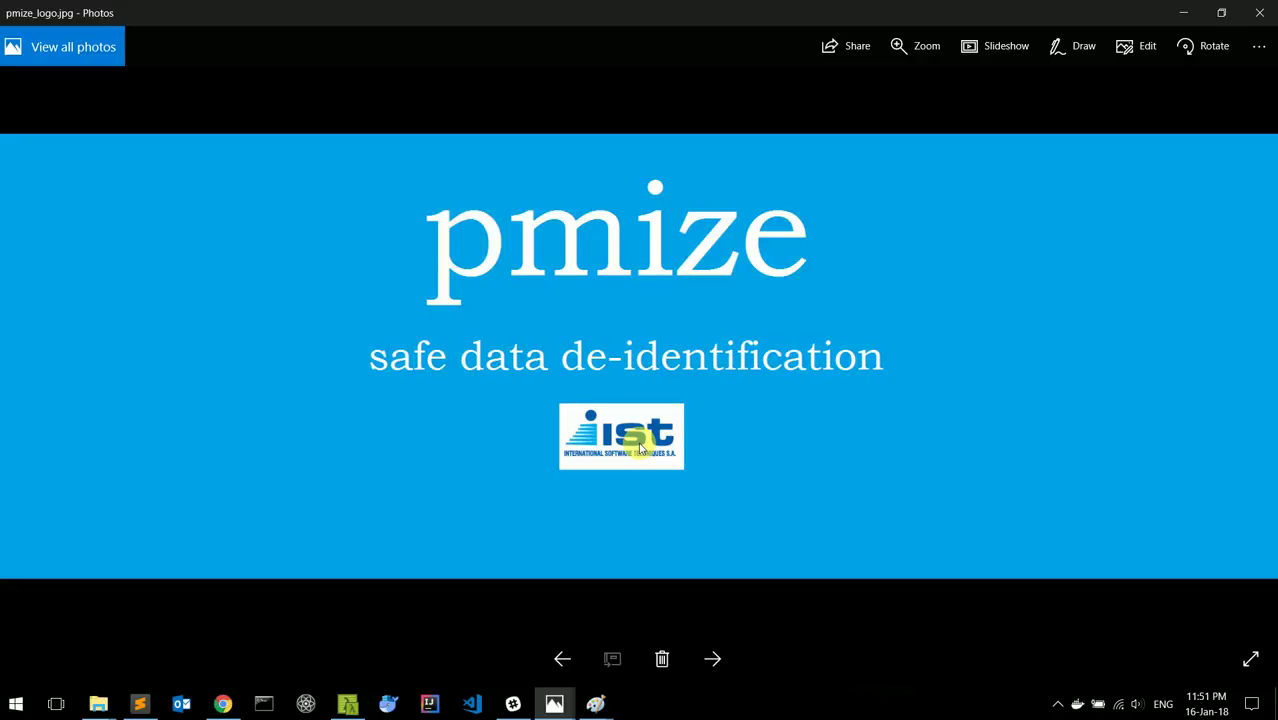
Step: Advance from the logo to the PMIZE_DEMO.png trusted/untrusted cluster diagram, then switch to the Databricks notebook
key(Right)
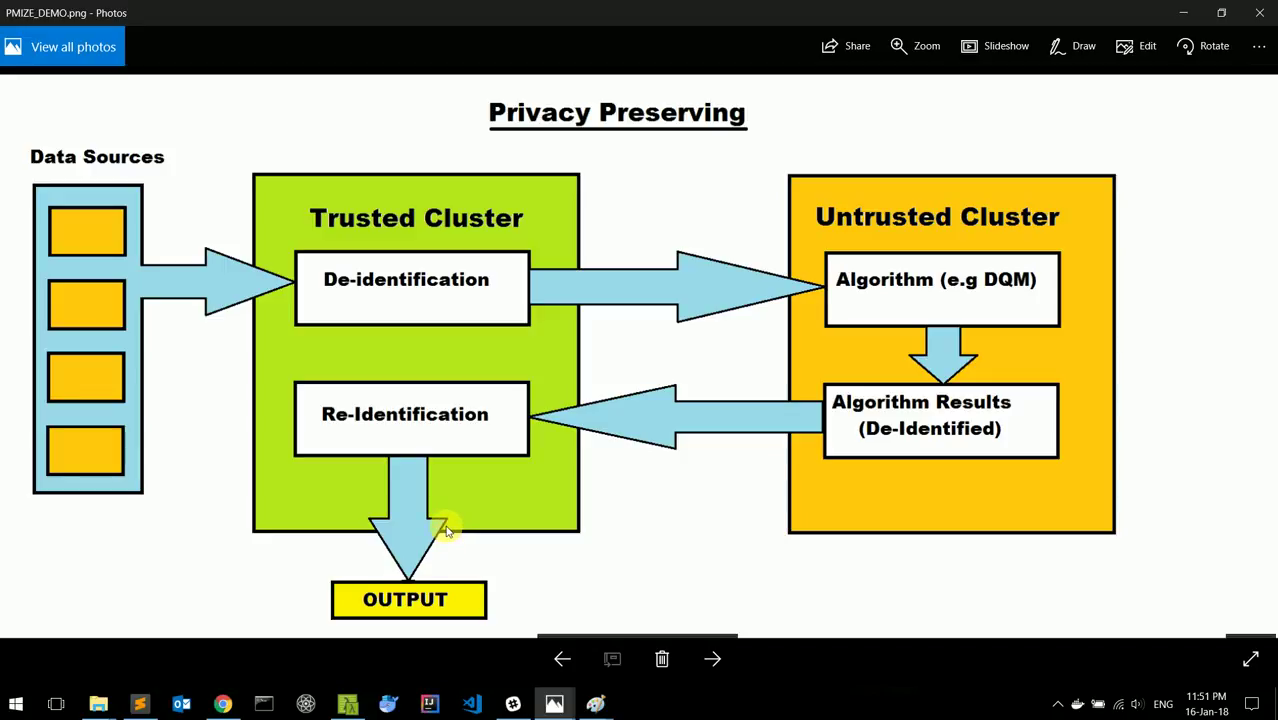
click(493, 612)
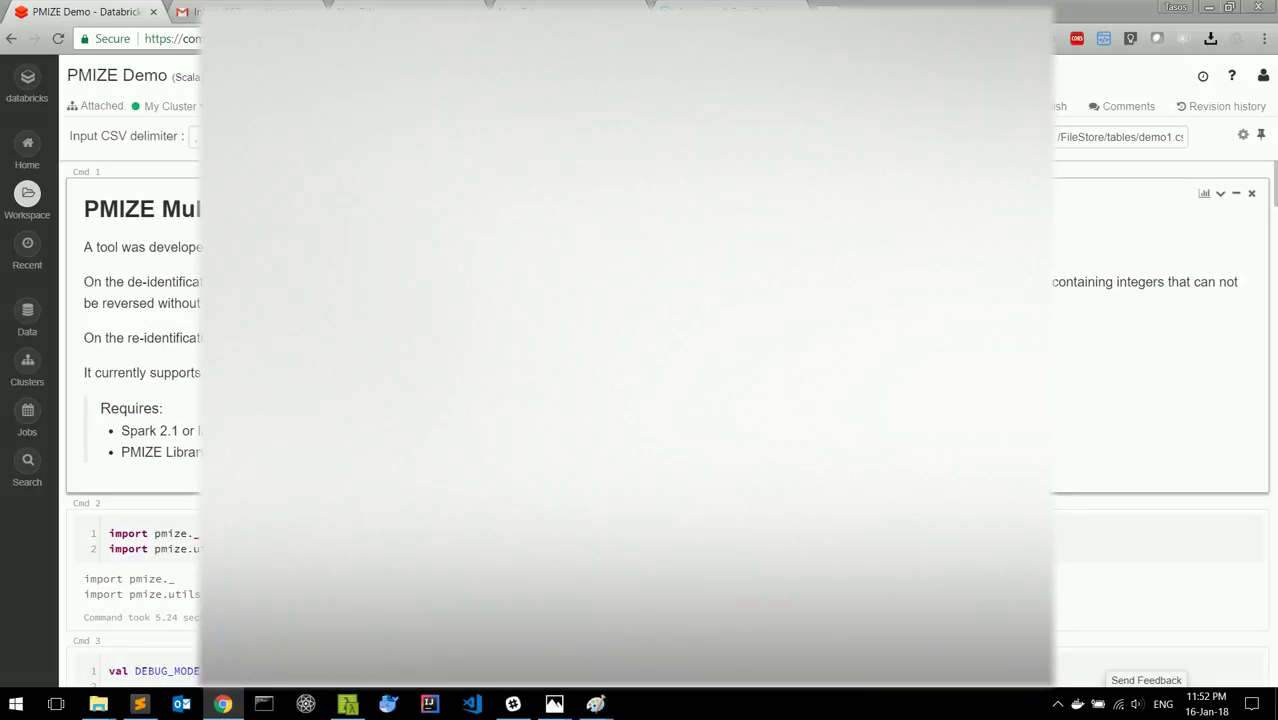
Step: Select all 2389 OTE matches in assets_demo_2411_1.csv, then return to the Databricks notebook
click(138, 706)
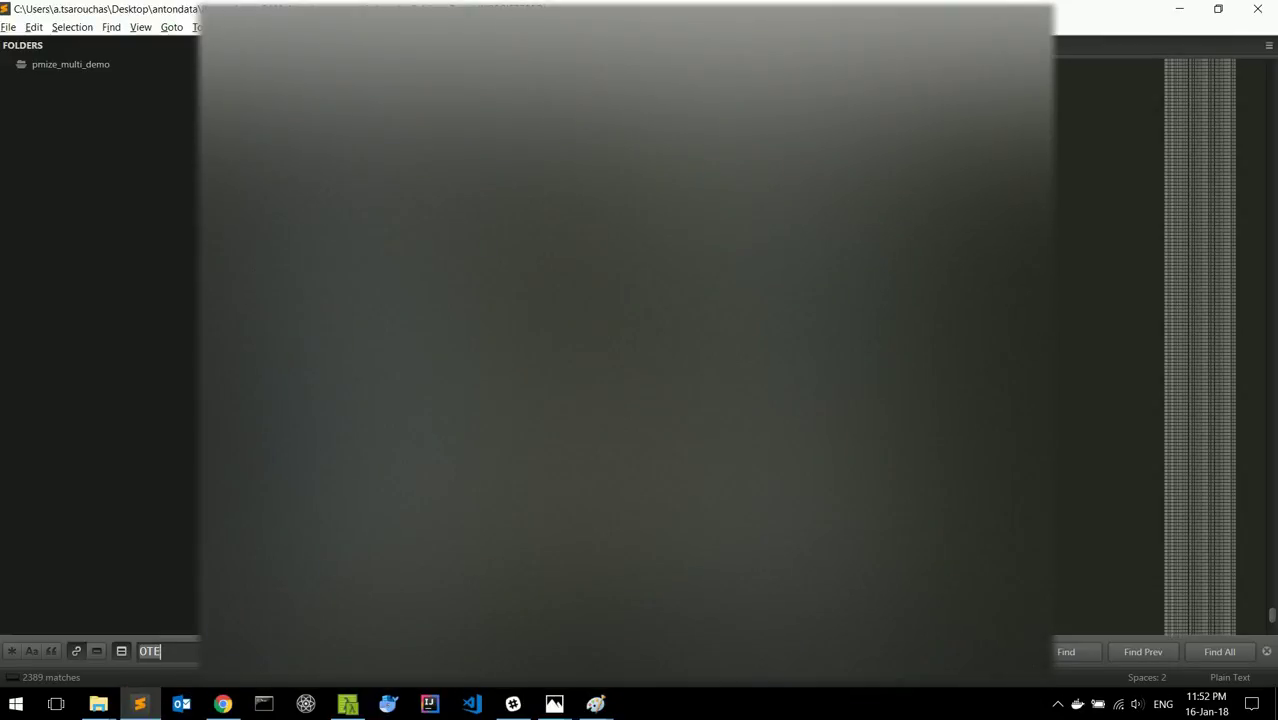
click(1219, 651)
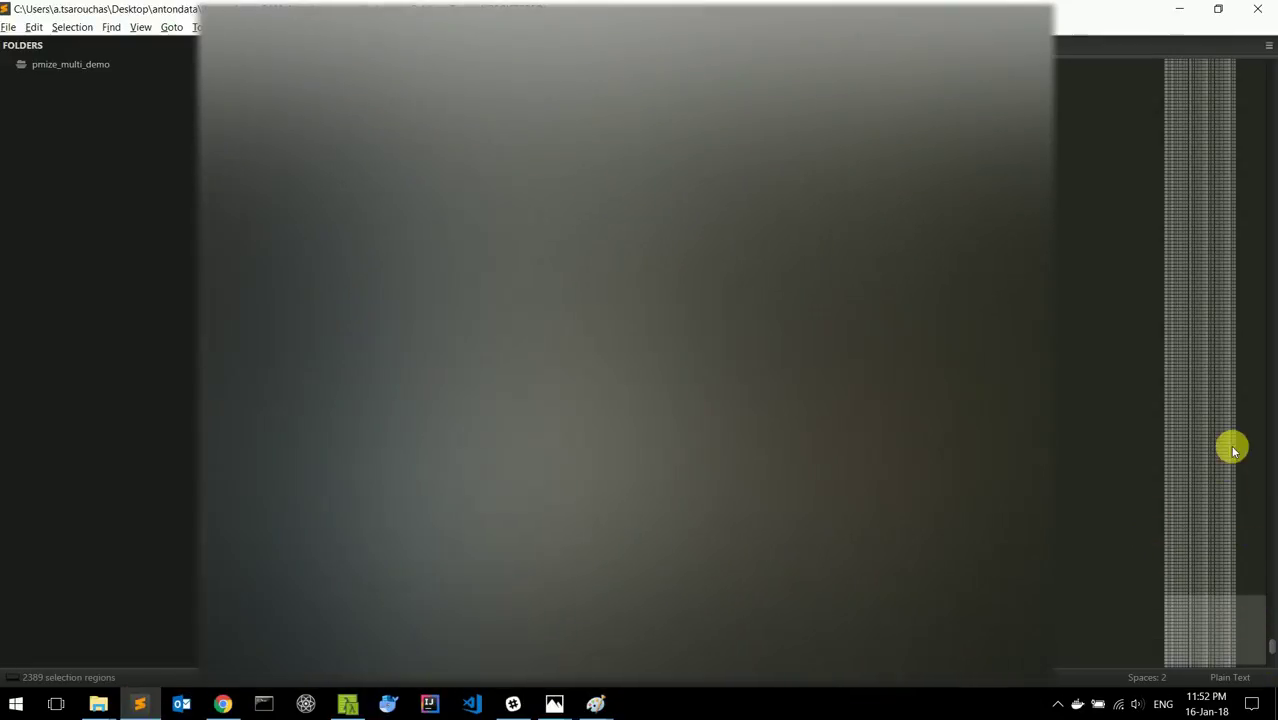
drag(1206, 597, 1232, 87)
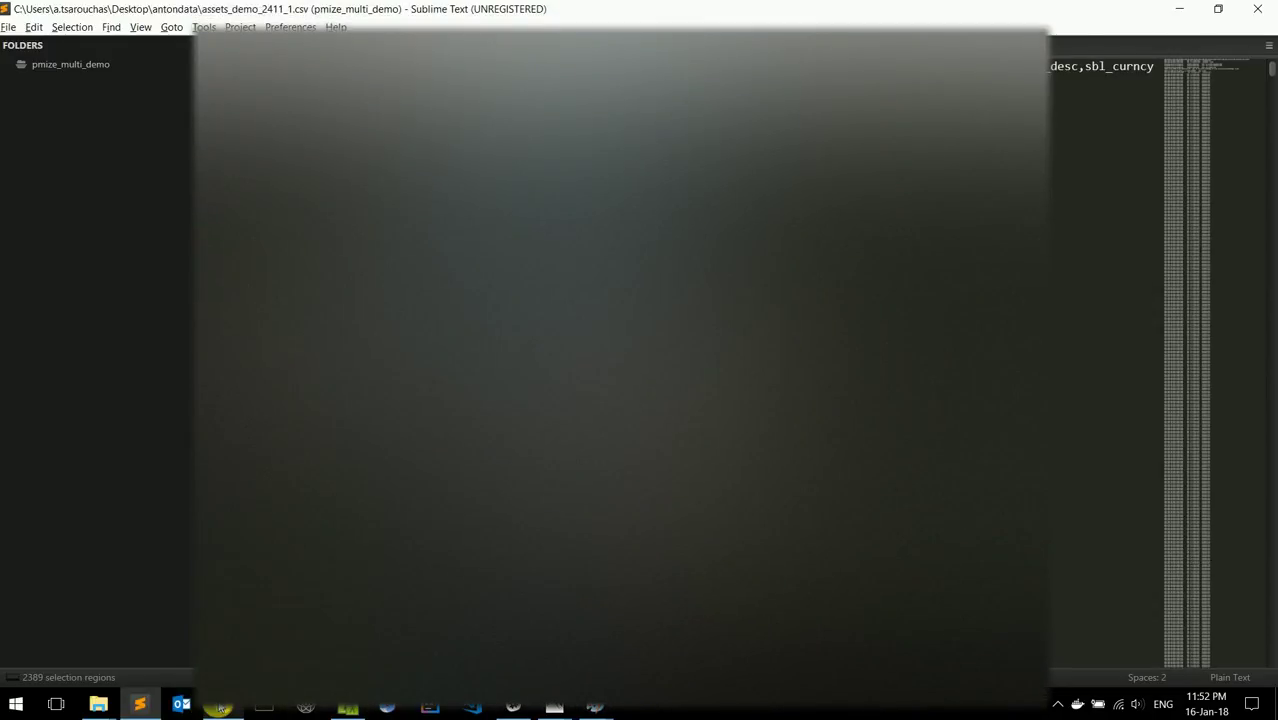
click(222, 706)
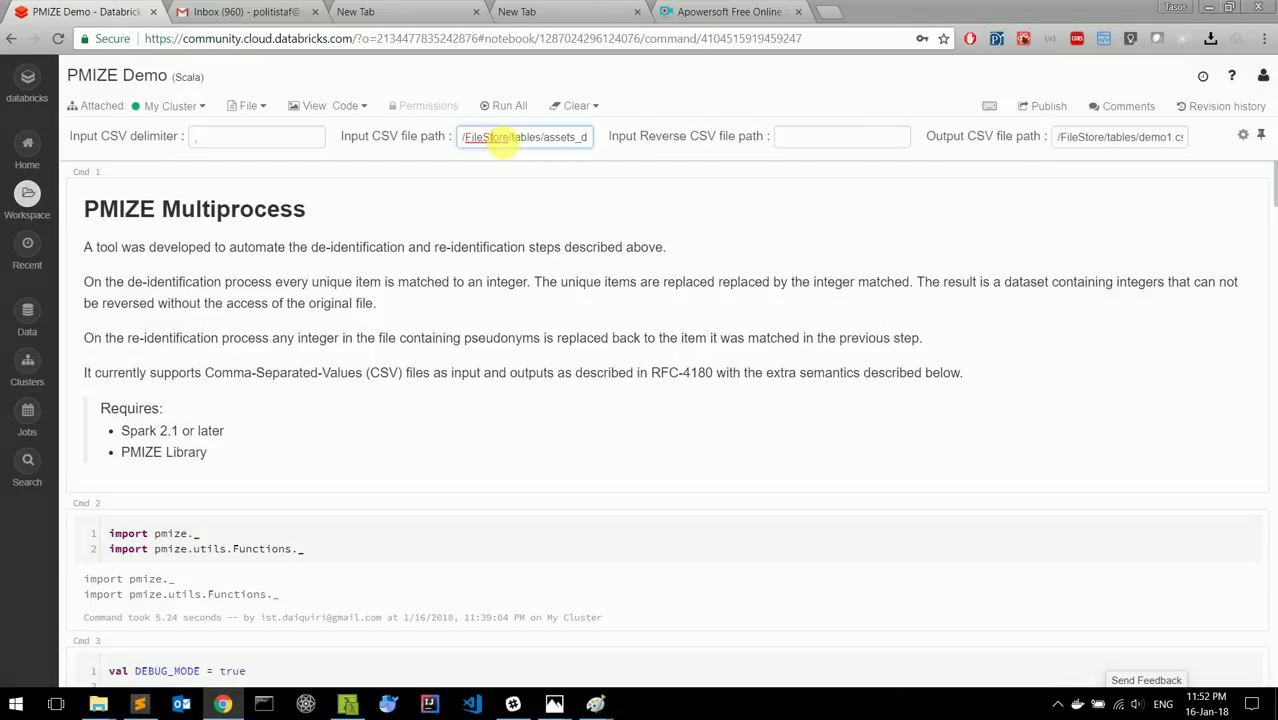
Step: Point the Input CSV file path widget at the assets file under FileStore tables
drag(479, 135, 585, 137)
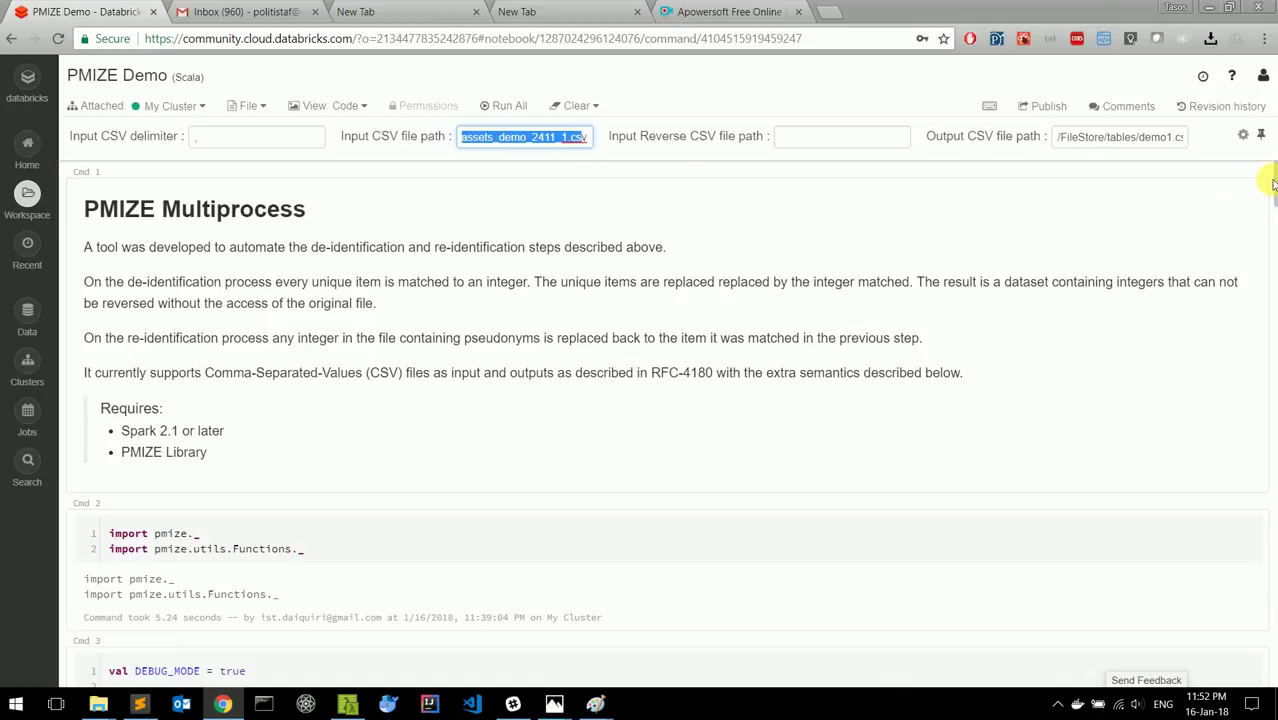
scroll(1210, 240, down, 1)
scroll(1206, 220, up, 1)
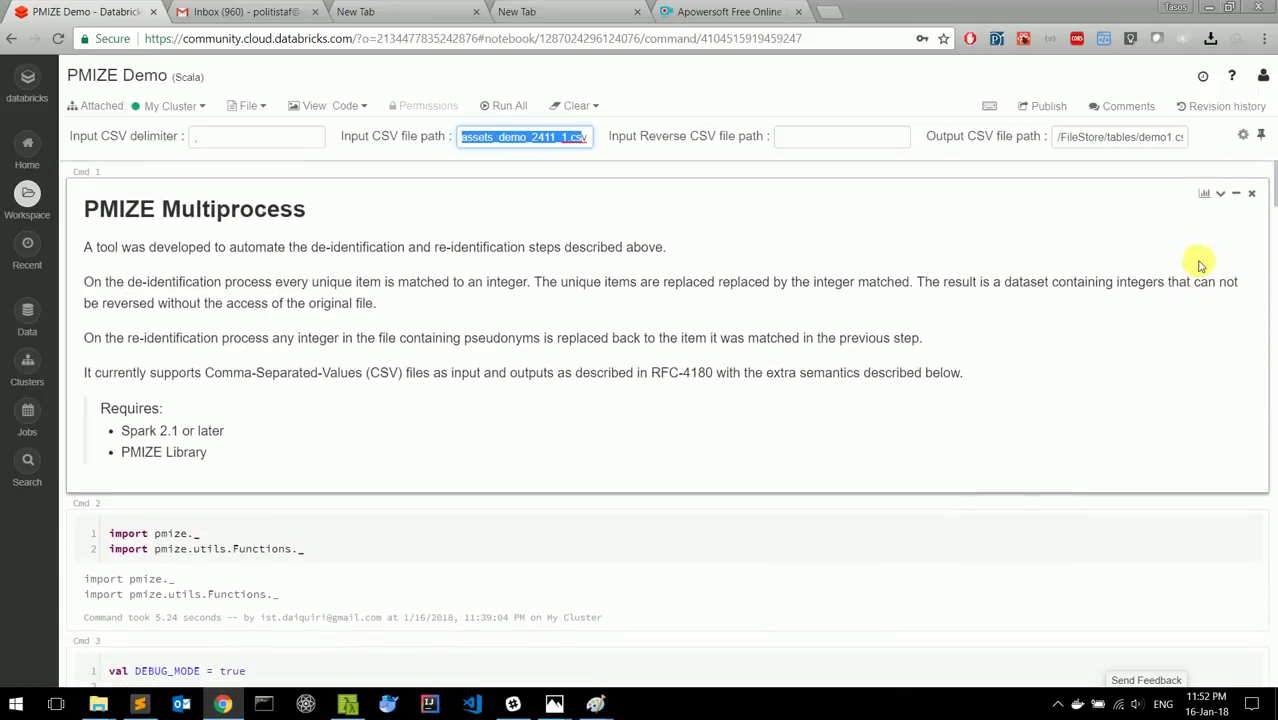
scroll(1170, 314, down, 2)
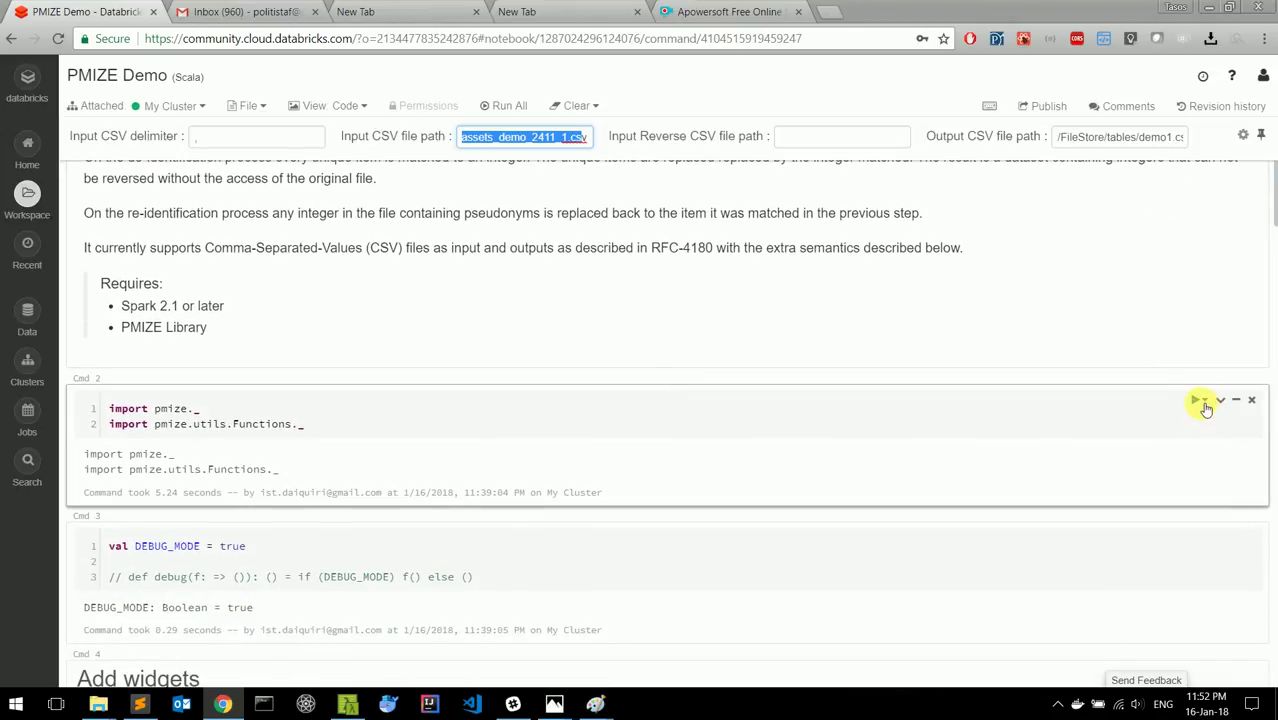
scroll(1206, 408, down, 3)
Step: Rerun the DEBUG_MODE, Add widgets and Cmd 5 widget-reading cells
click(1201, 372)
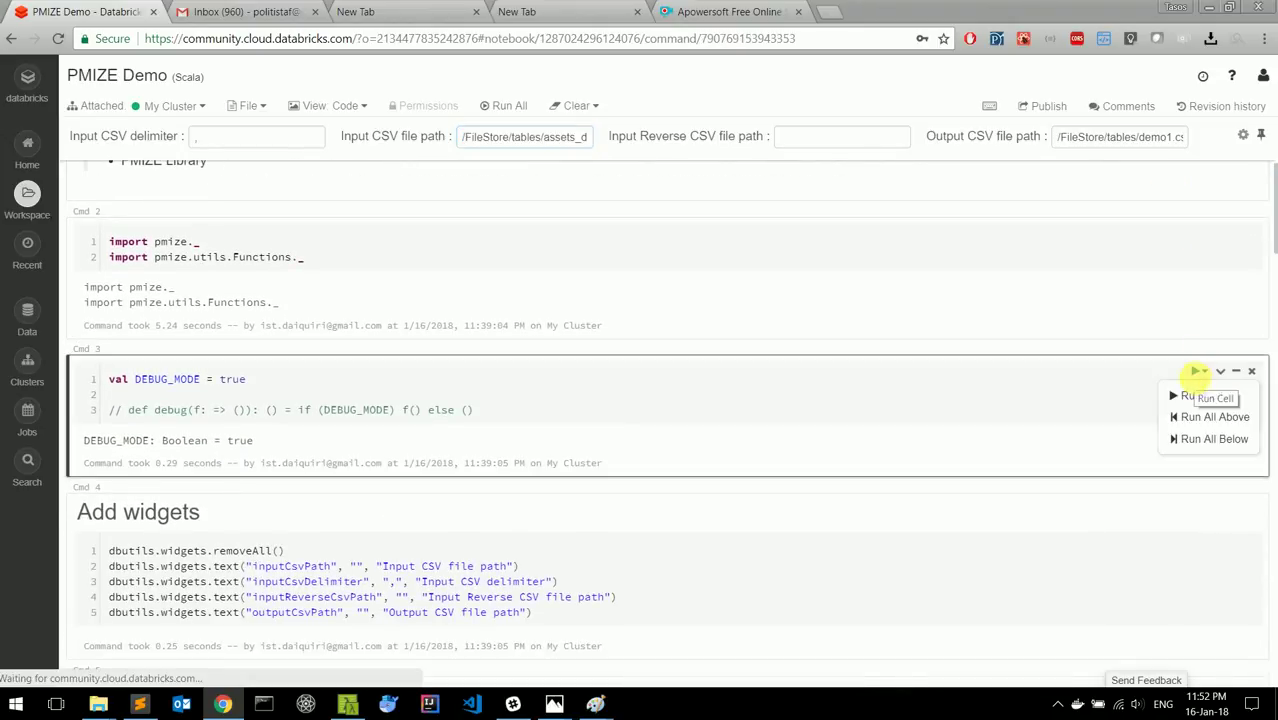
click(1196, 395)
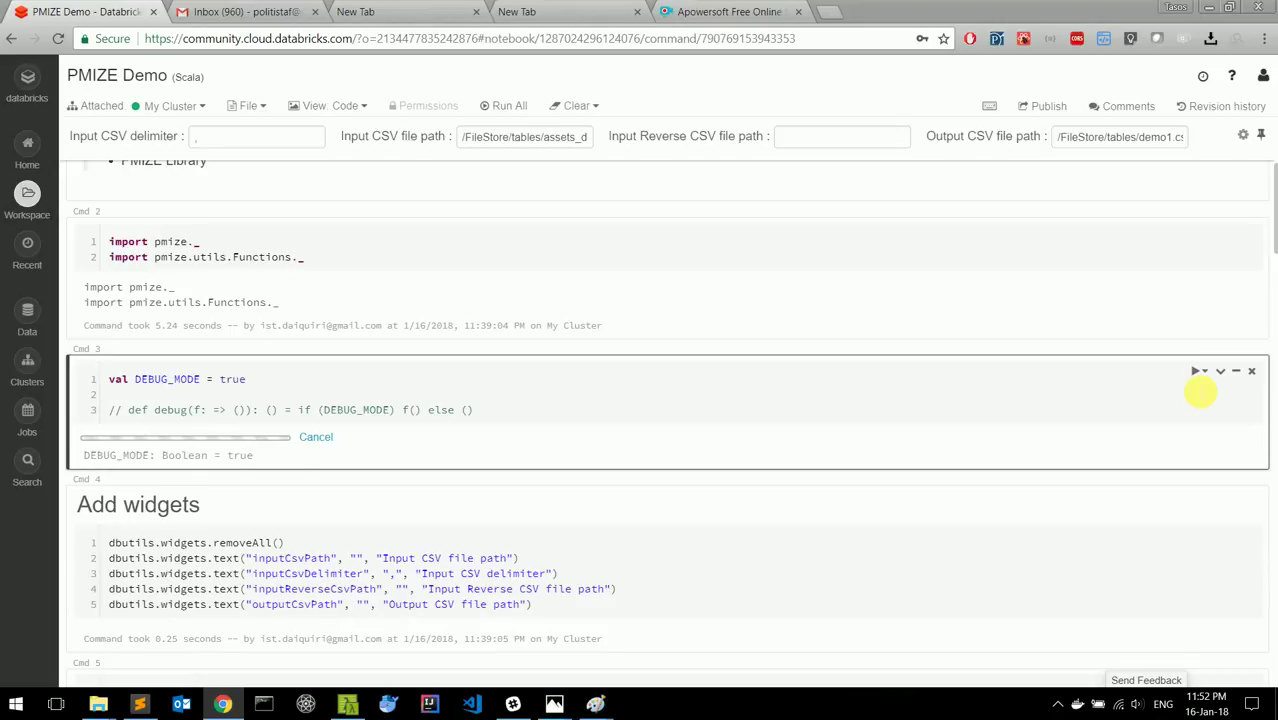
scroll(1160, 460, down, 2)
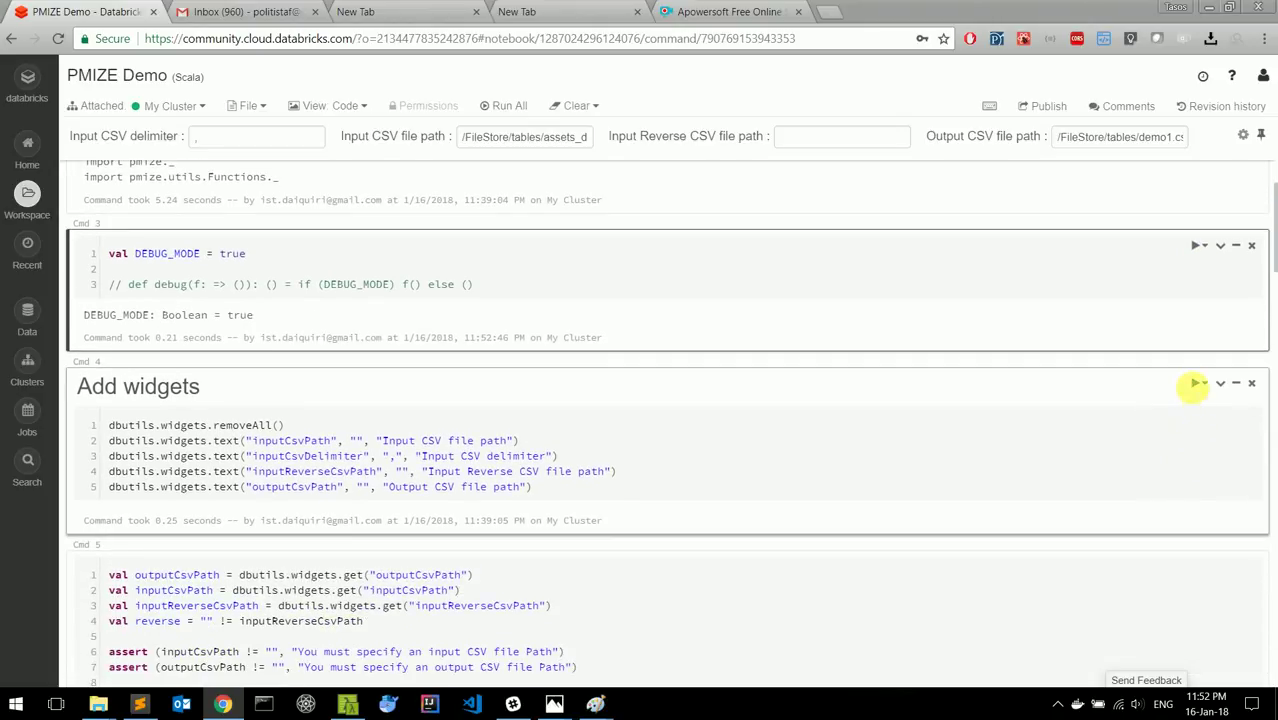
click(1196, 384)
click(1194, 408)
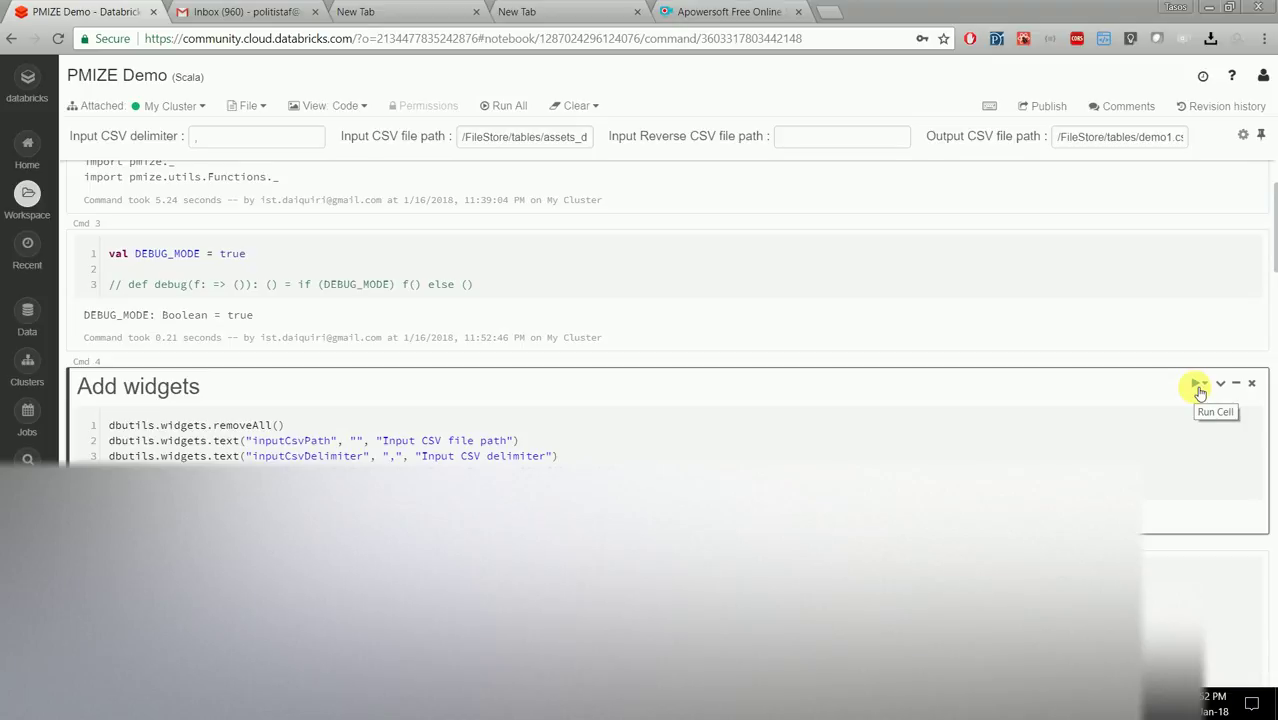
scroll(1200, 392, down, 3)
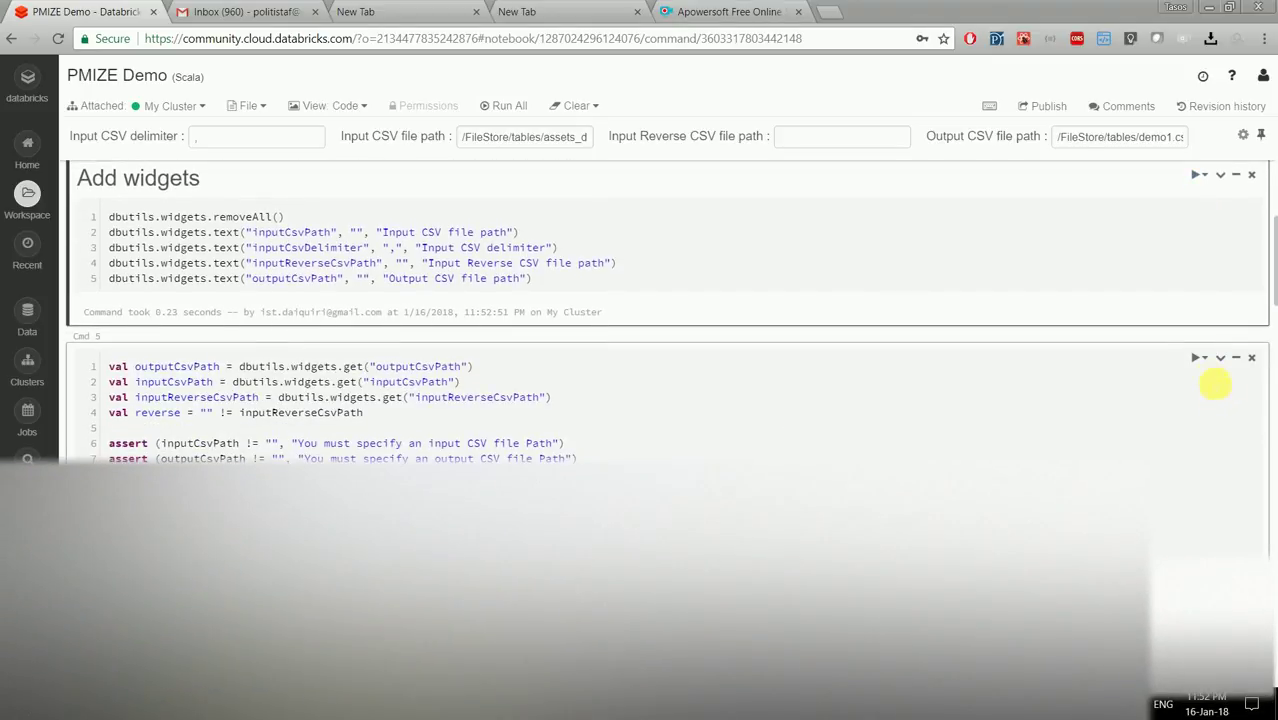
click(1200, 358)
click(1196, 382)
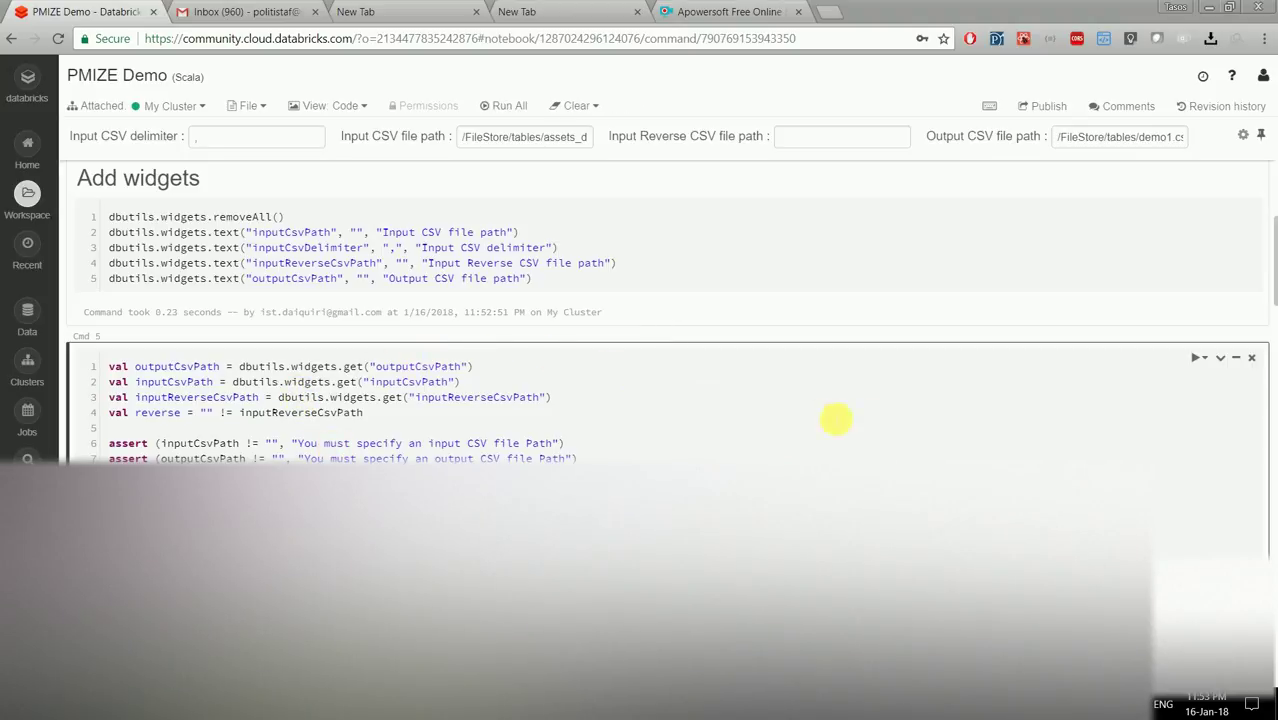
scroll(902, 416, down, 2)
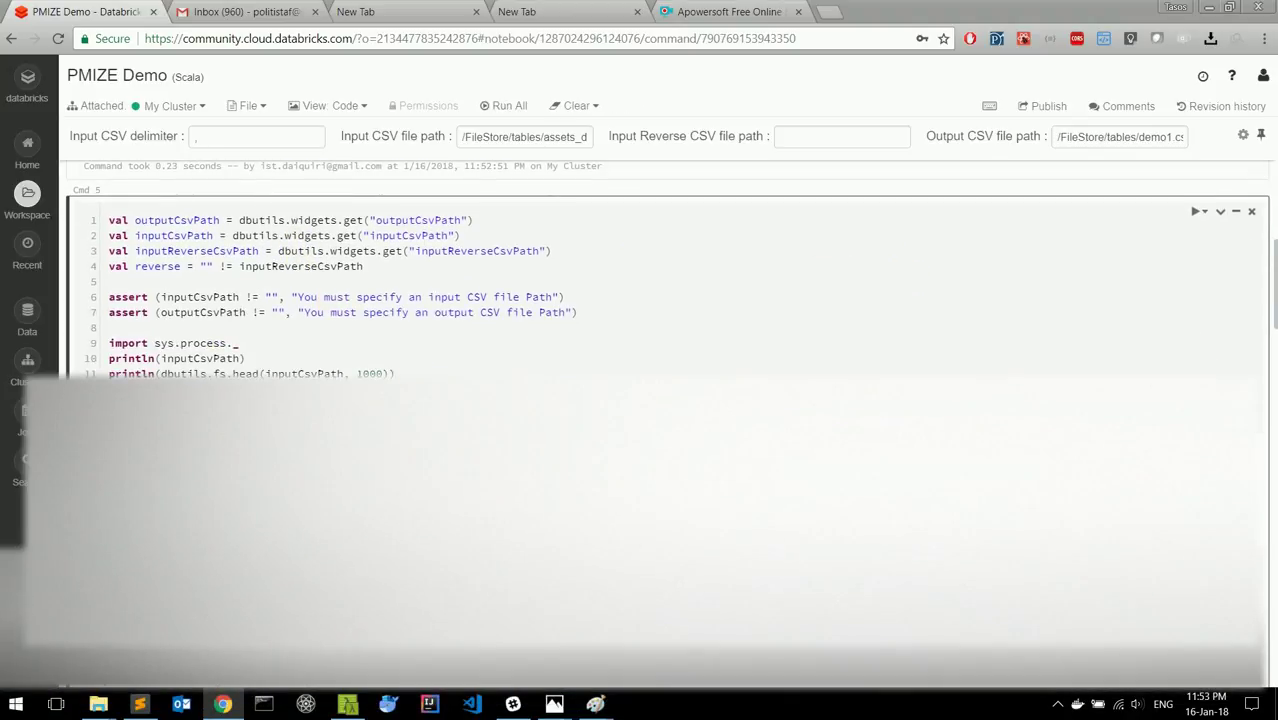
Step: Rerun the cell that creates the pmize object
drag(109, 480, 480, 188)
scroll(790, 308, down, 5)
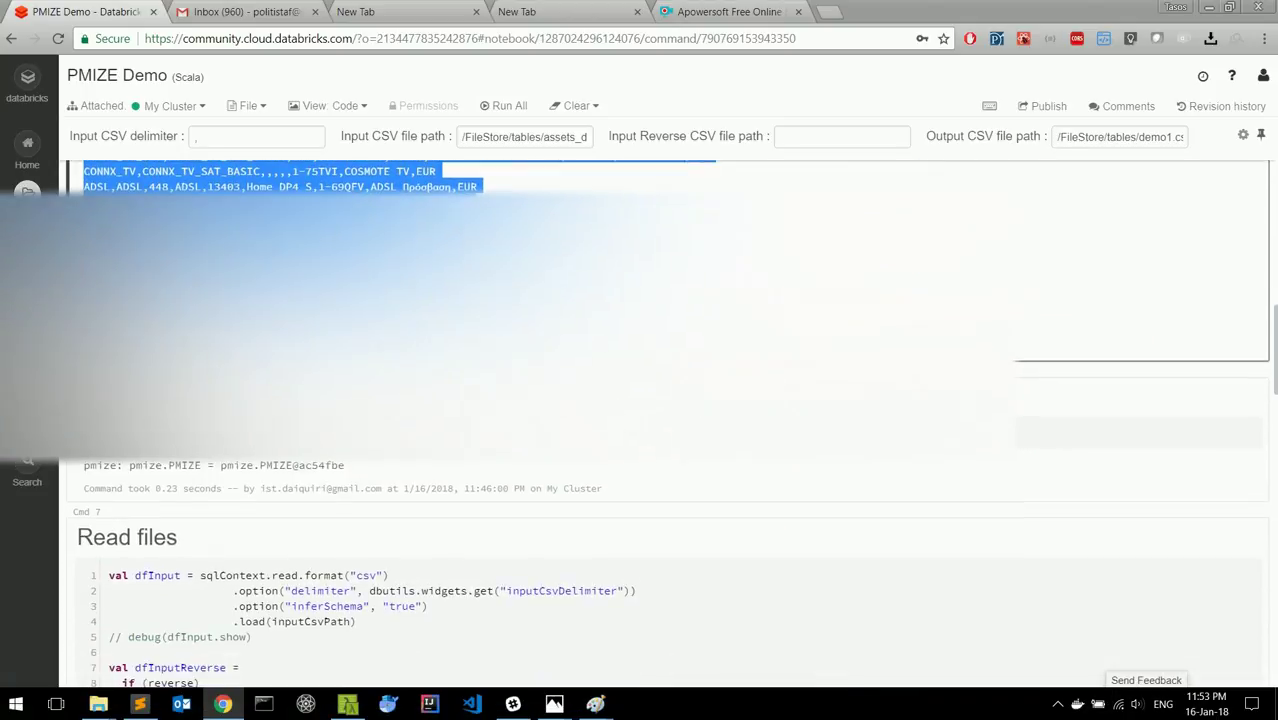
click(1201, 377)
click(1120, 394)
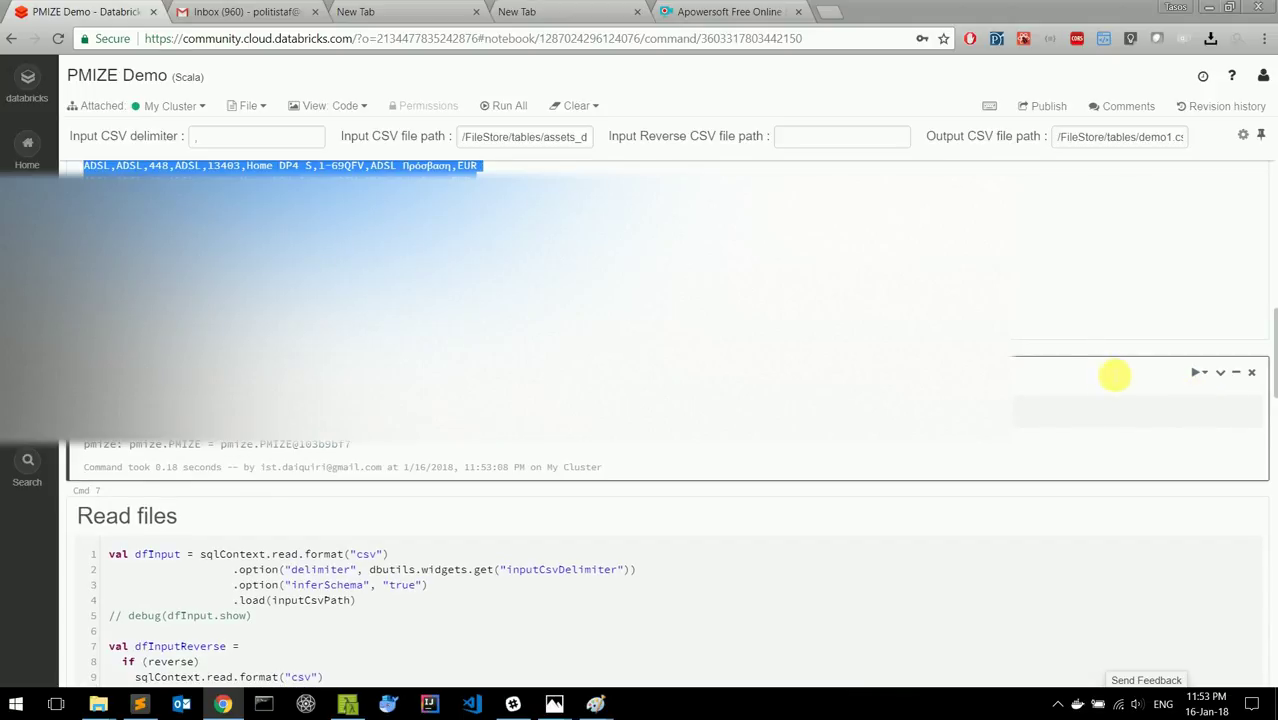
Step: Run the Read files cell to define dfInput, dfInputReverse and dfOutput
scroll(1115, 431, down, 1)
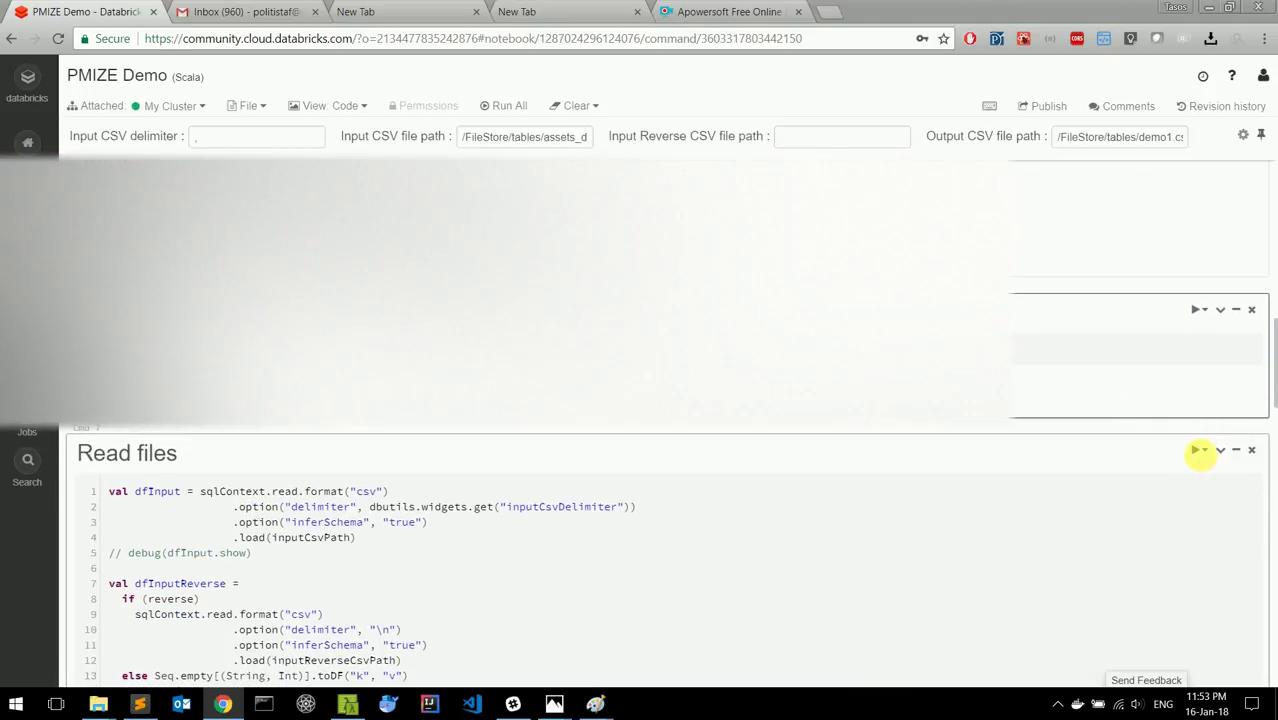
click(1201, 452)
click(1201, 470)
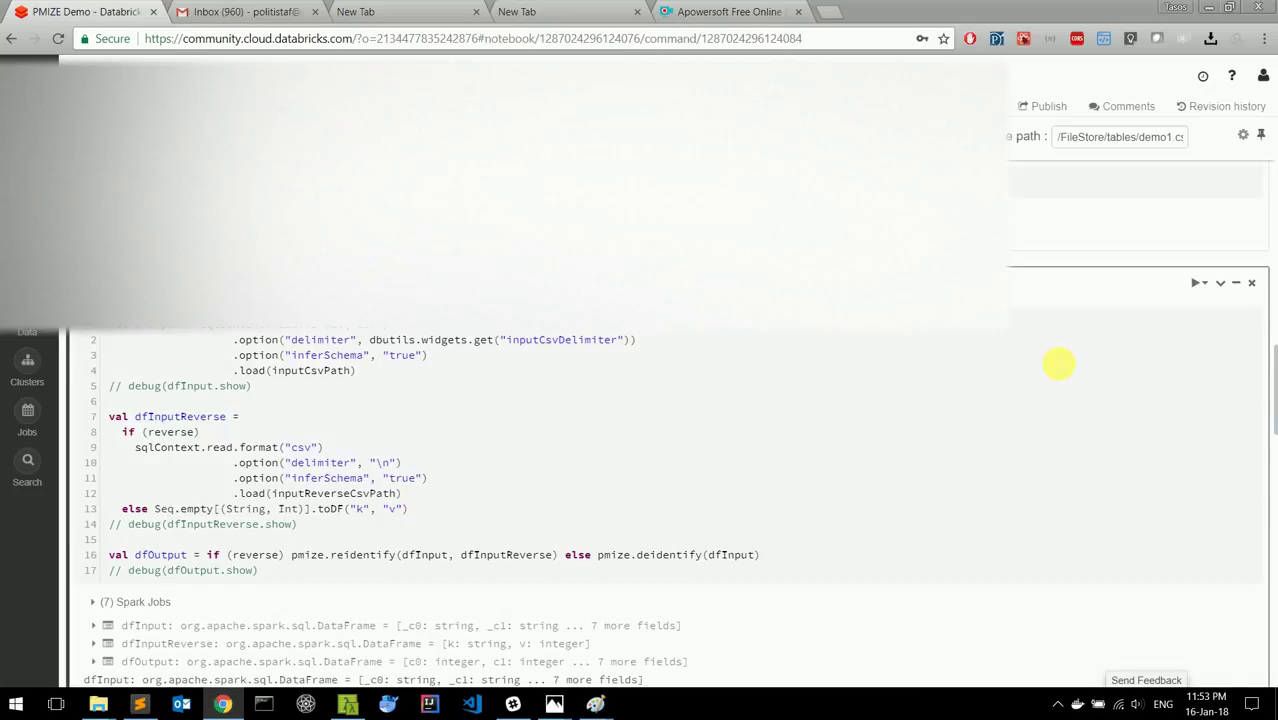
scroll(1052, 360, down, 1)
scroll(1052, 360, down, 3)
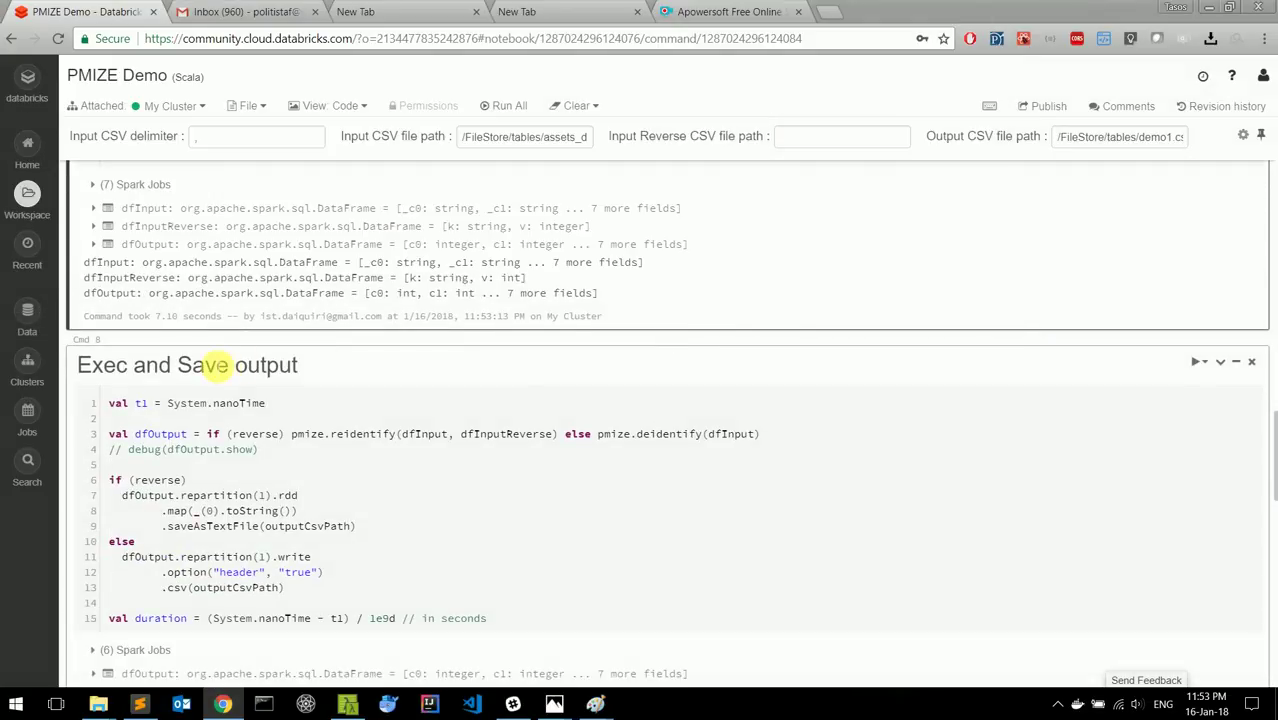
Step: Run the Exec and Save output cell, which fails because demo1.csv already exists
click(1194, 362)
click(1200, 384)
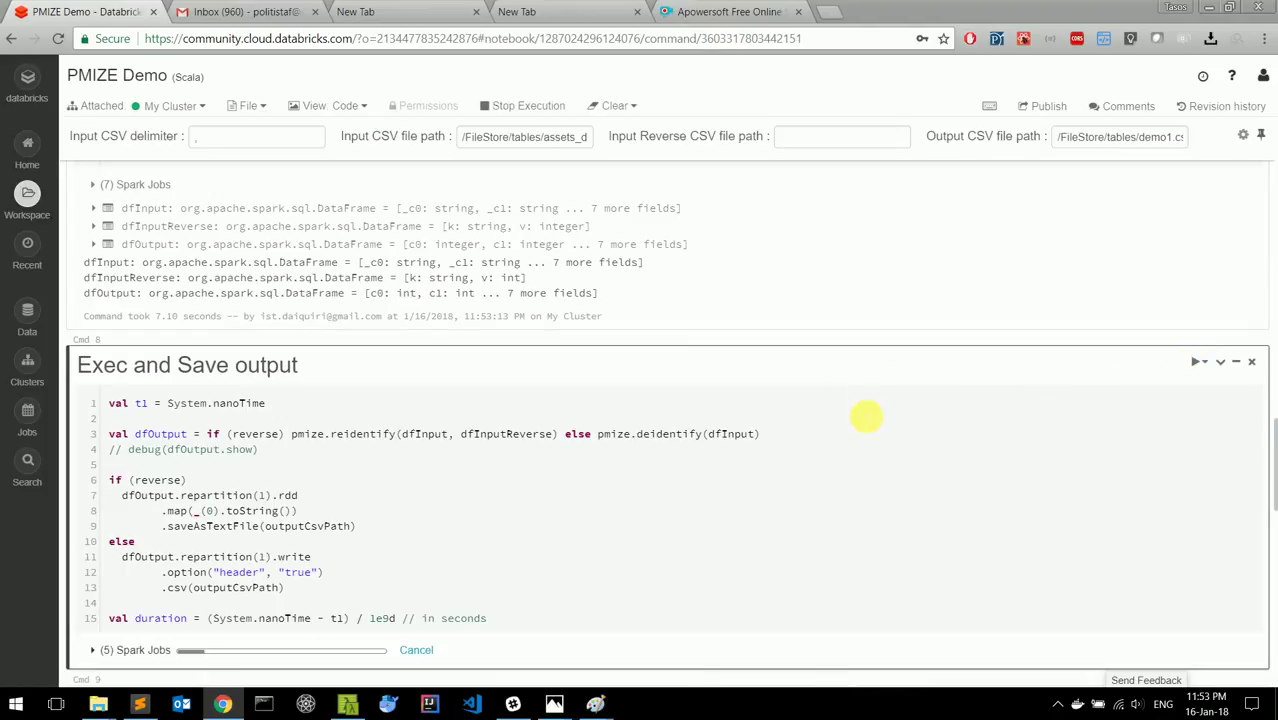
scroll(1010, 390, down, 1)
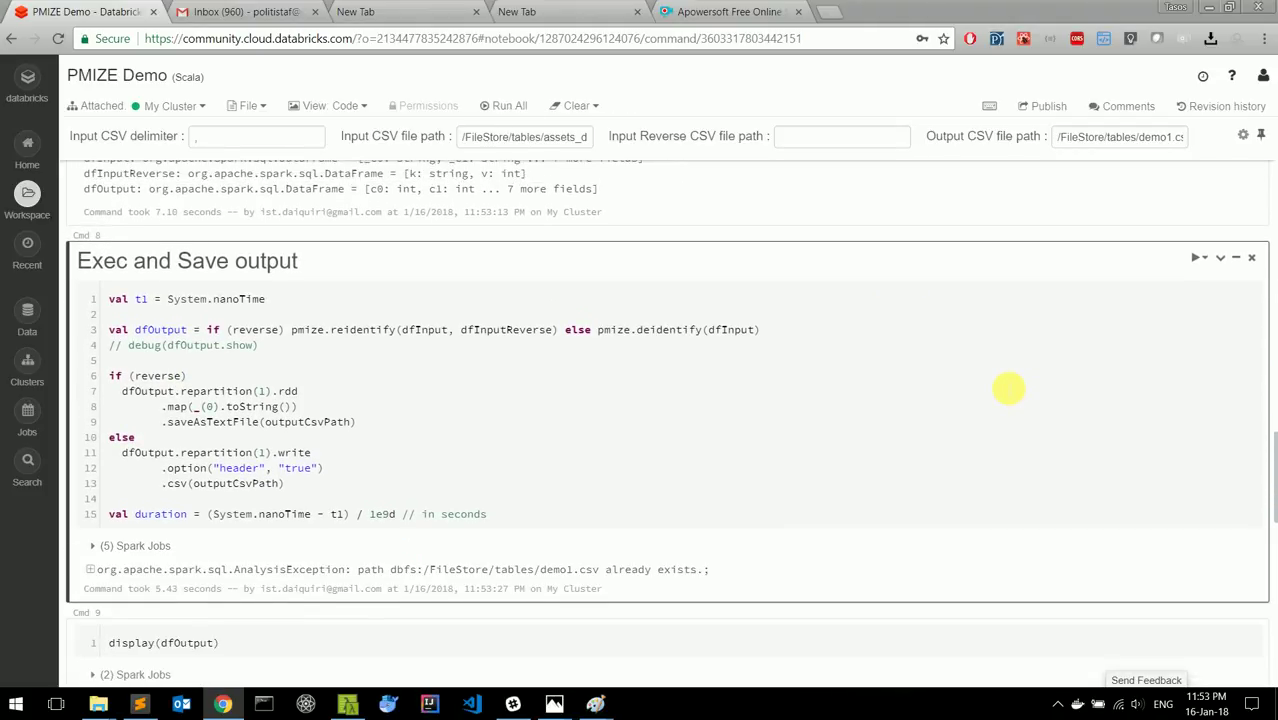
Step: Run display(dfOutput) and scroll through the c0–c8 integer output table
click(1183, 636)
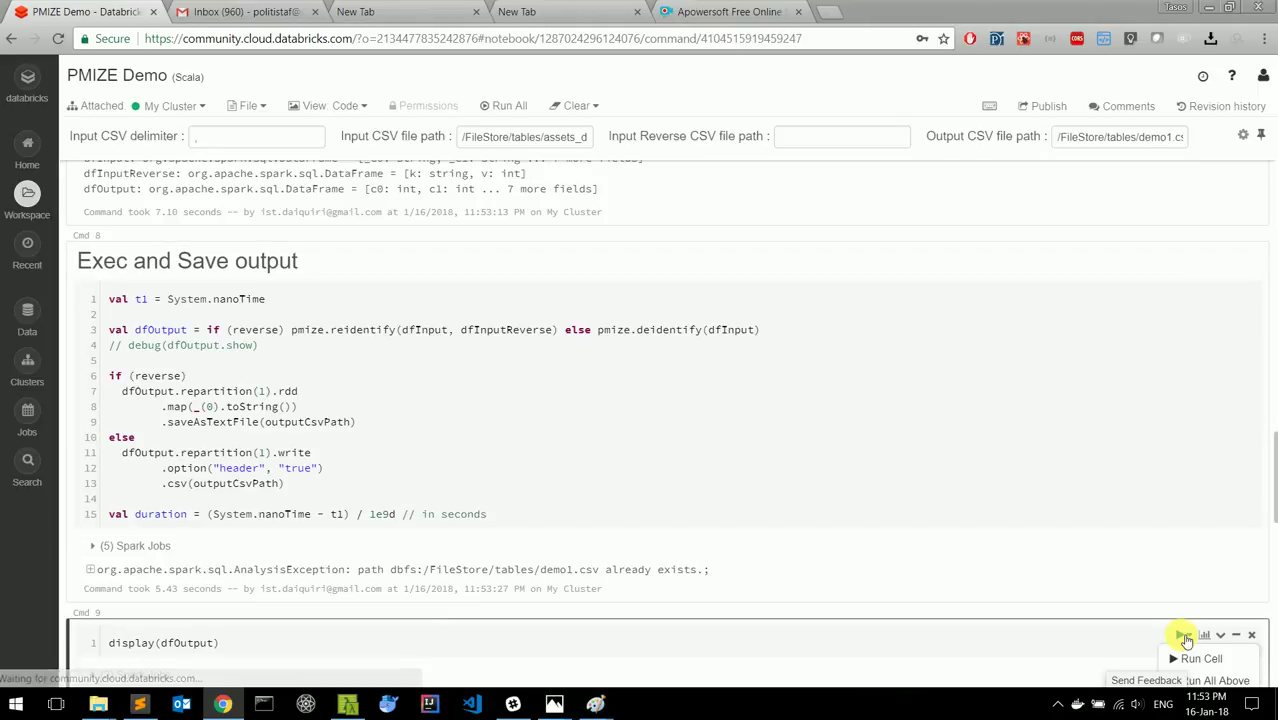
click(1198, 658)
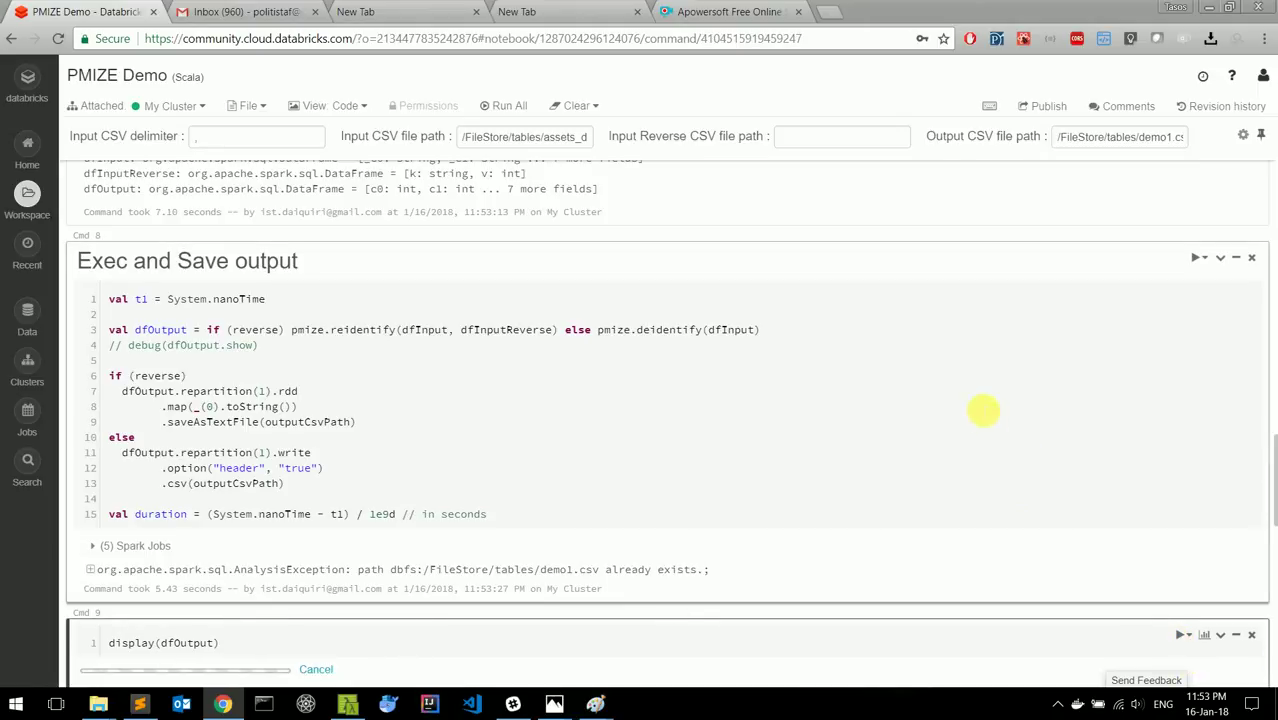
scroll(980, 408, down, 2)
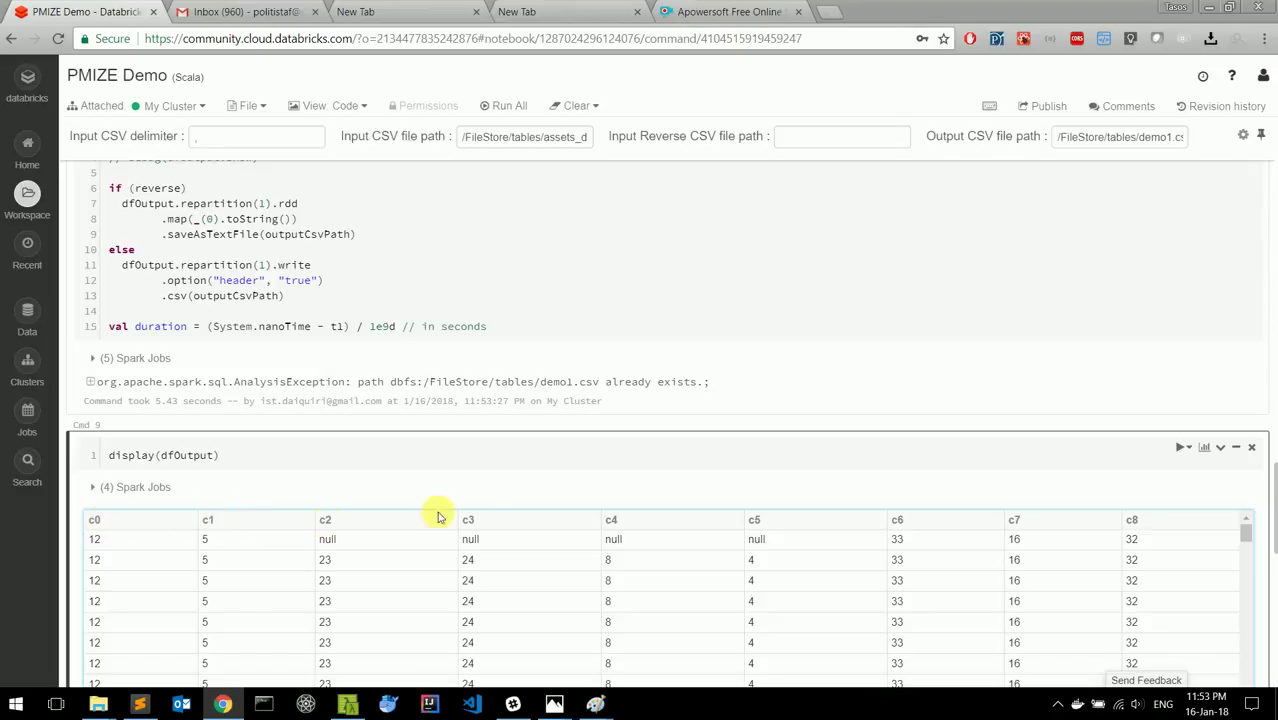
scroll(180, 530, down, 2)
scroll(167, 532, down, 2)
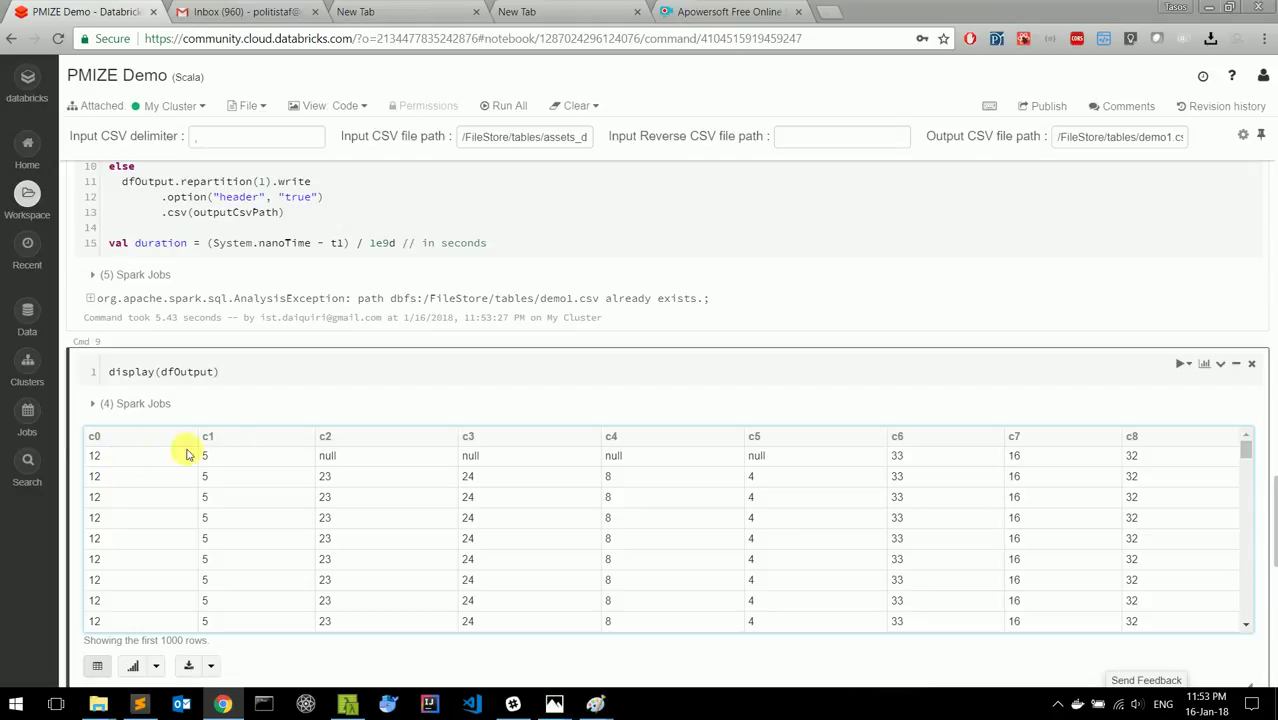
scroll(480, 445, down, 5)
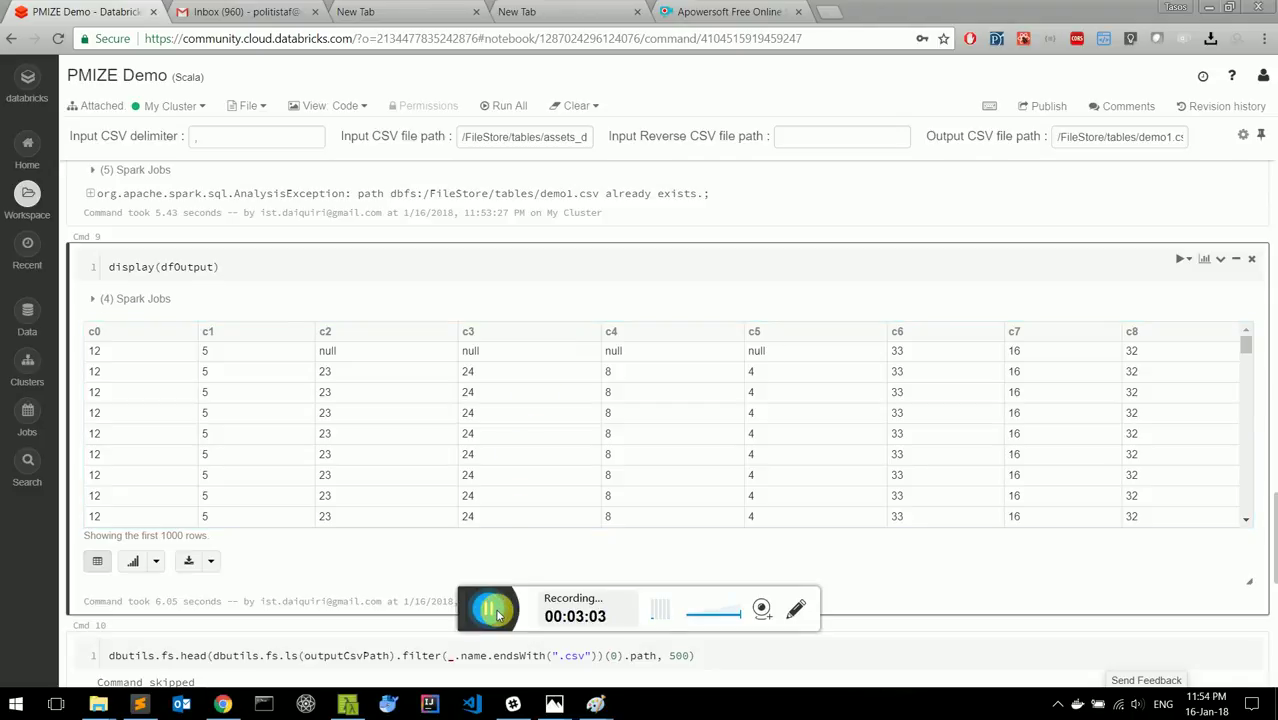
Step: Review the items, prediction and score rows of dqm_results_anonym.csv in Sublime Text, then return to Chrome
click(491, 612)
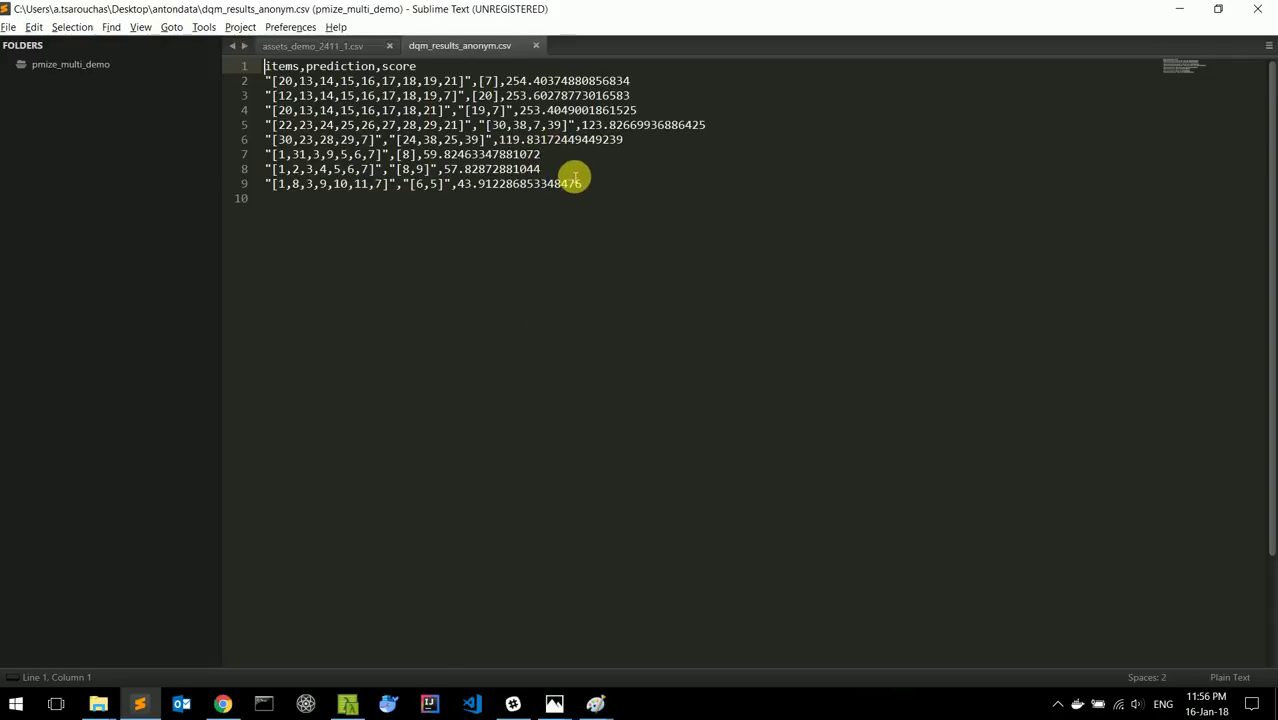
drag(590, 189, 266, 67)
click(632, 153)
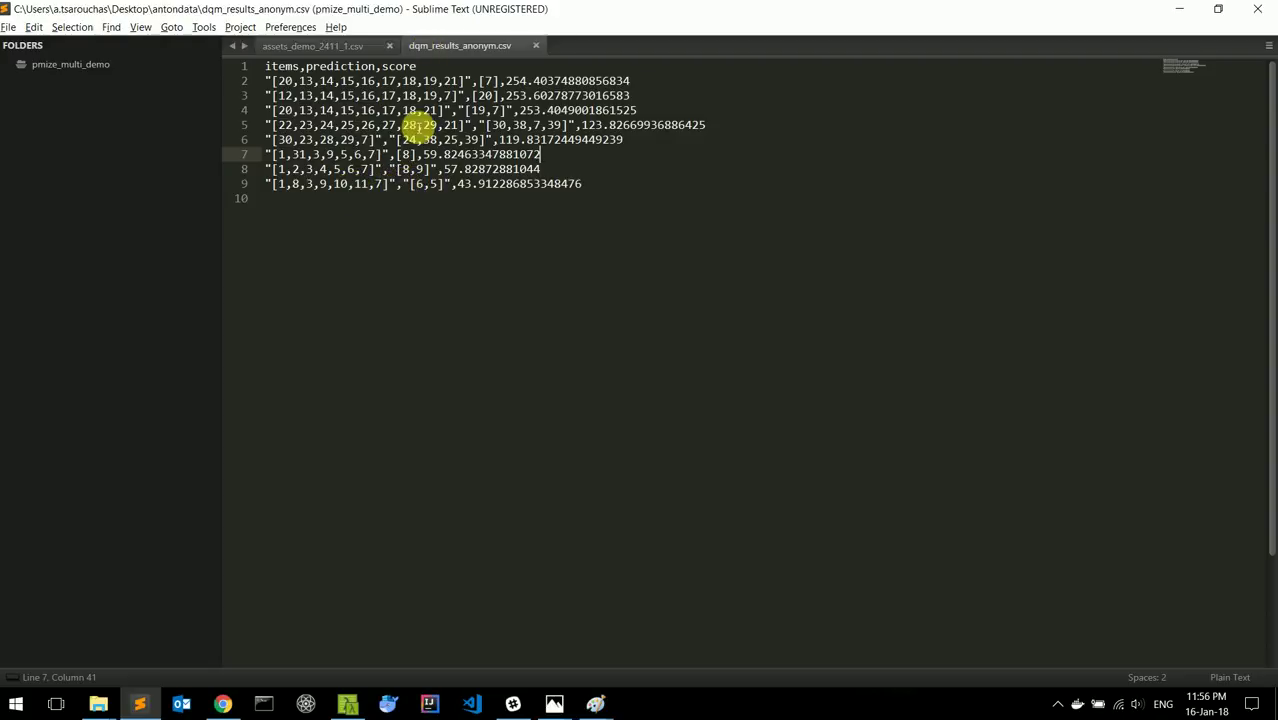
click(226, 702)
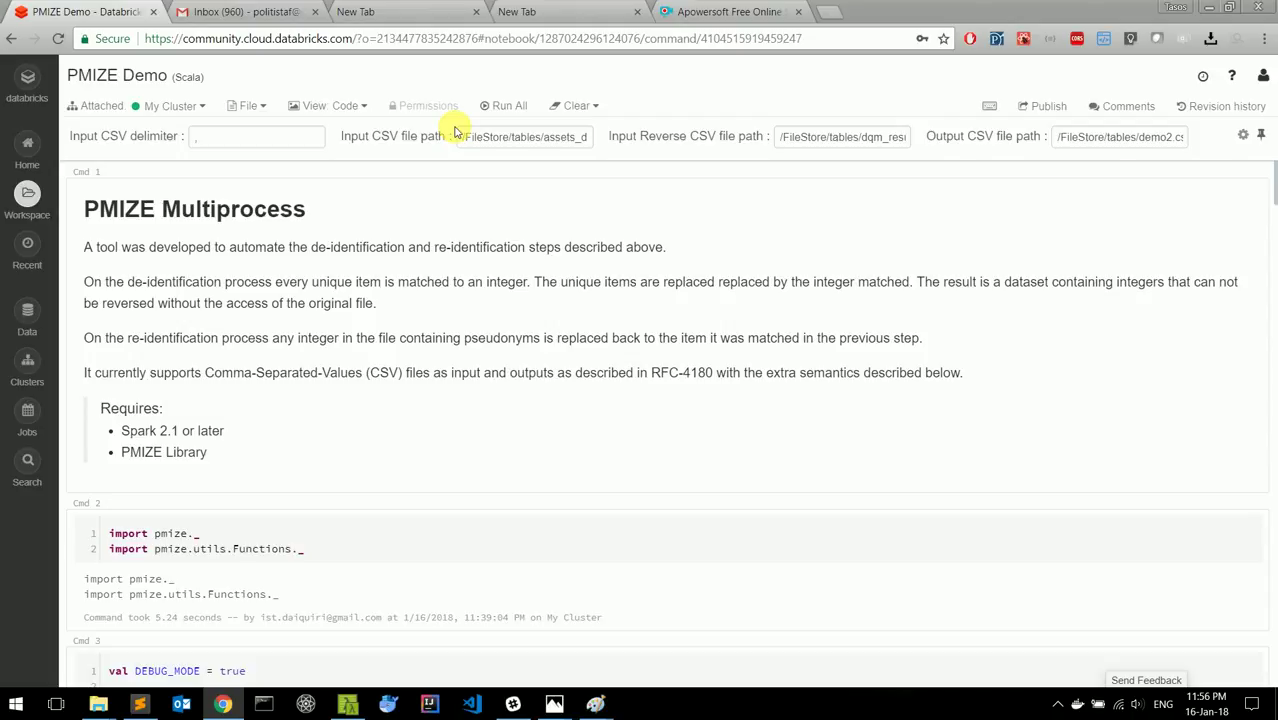
Step: Select the reverse input path's FileStore part, recheck the results file, then select the Input CSV path text
double_click(812, 138)
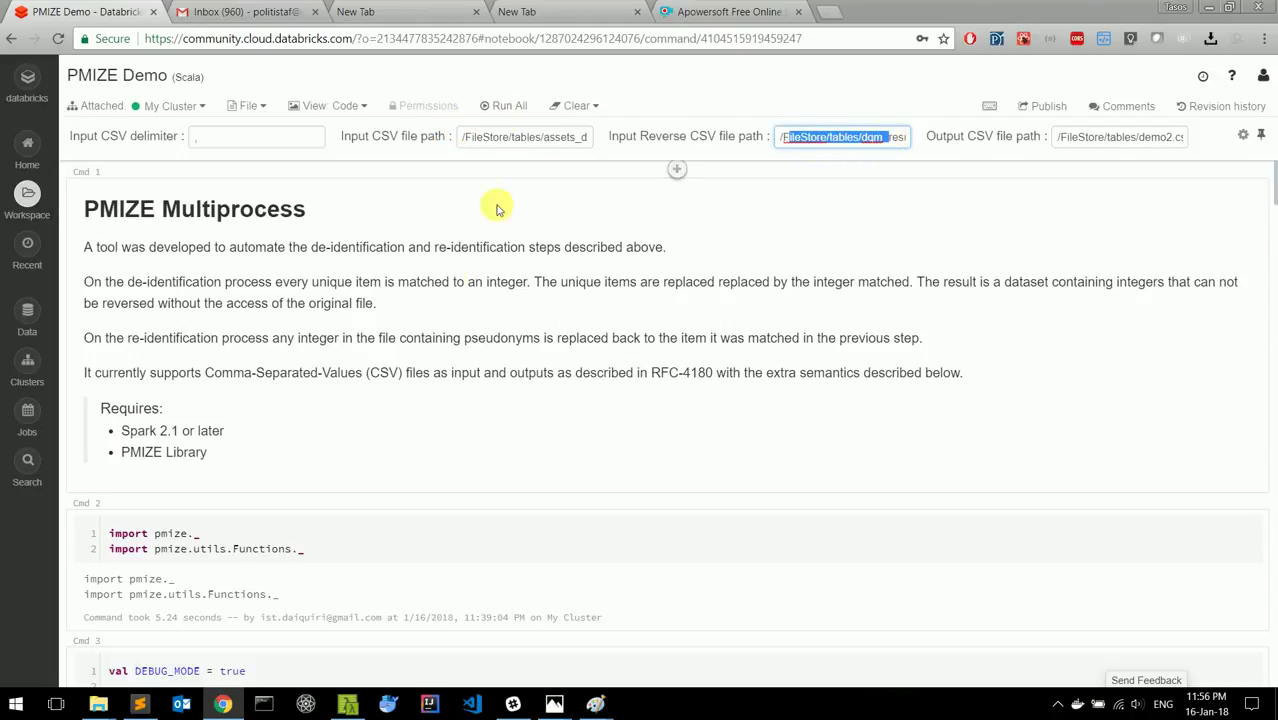
click(140, 704)
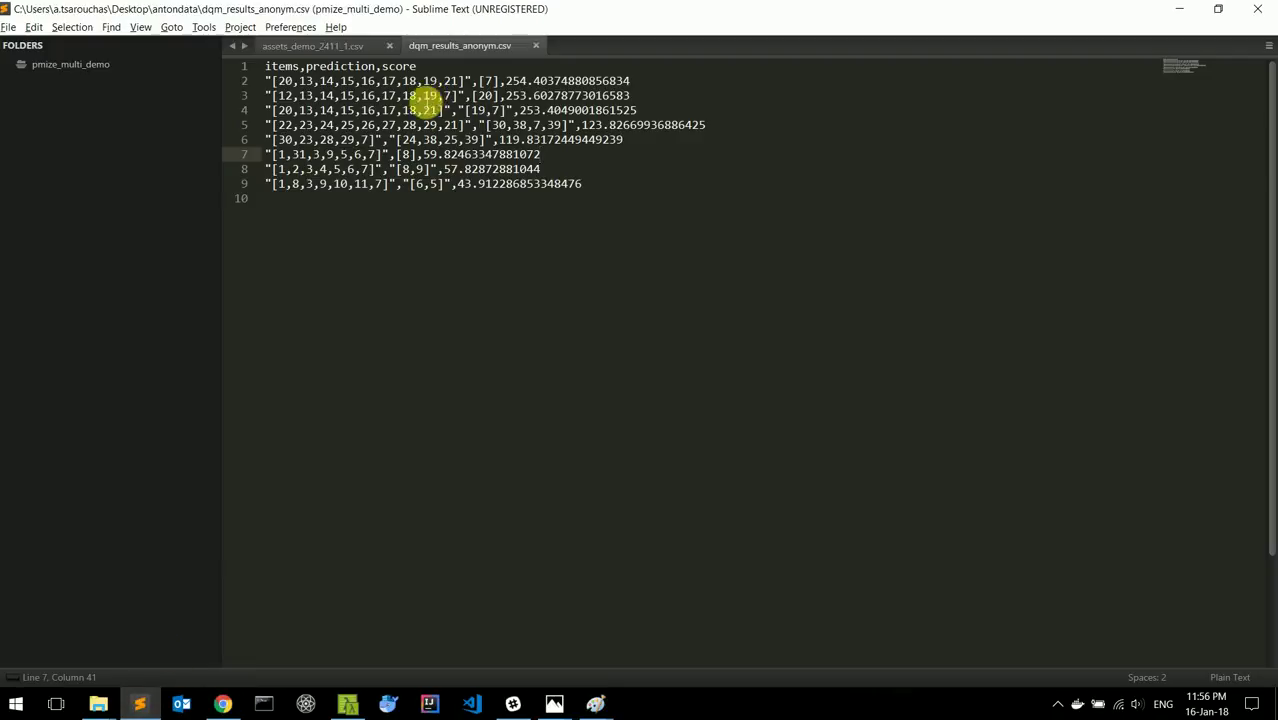
click(222, 704)
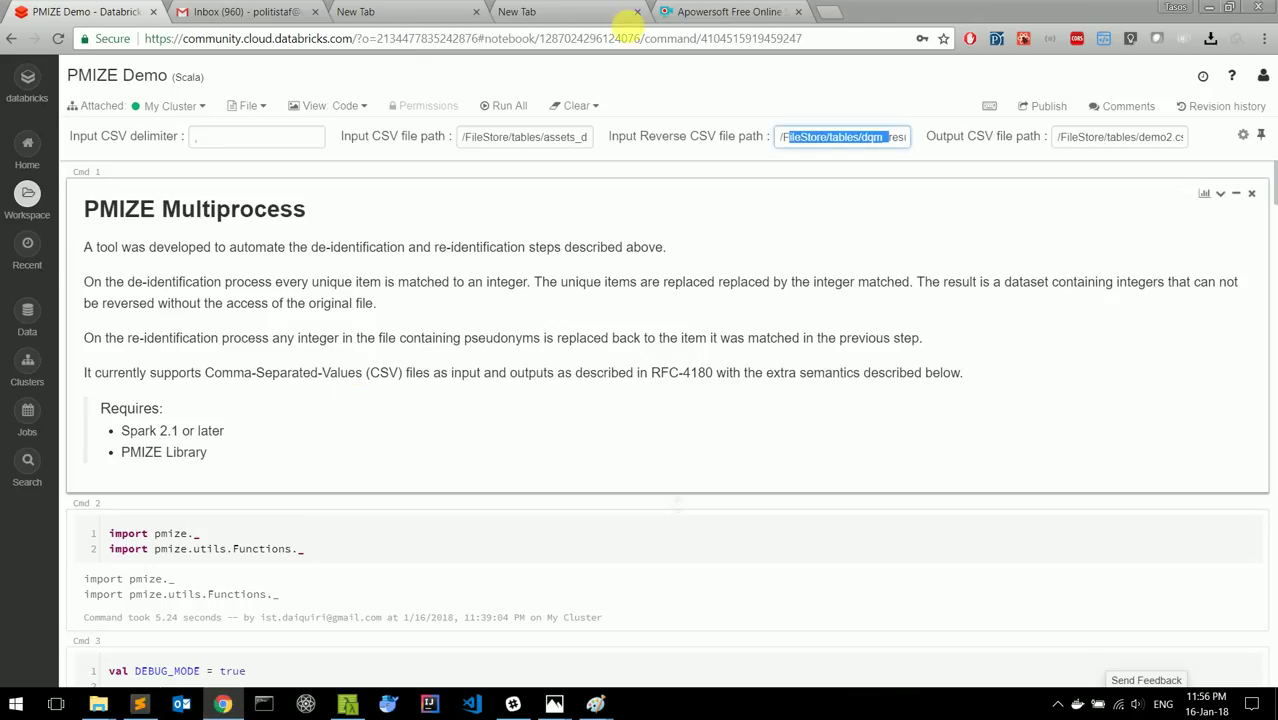
drag(493, 138, 565, 140)
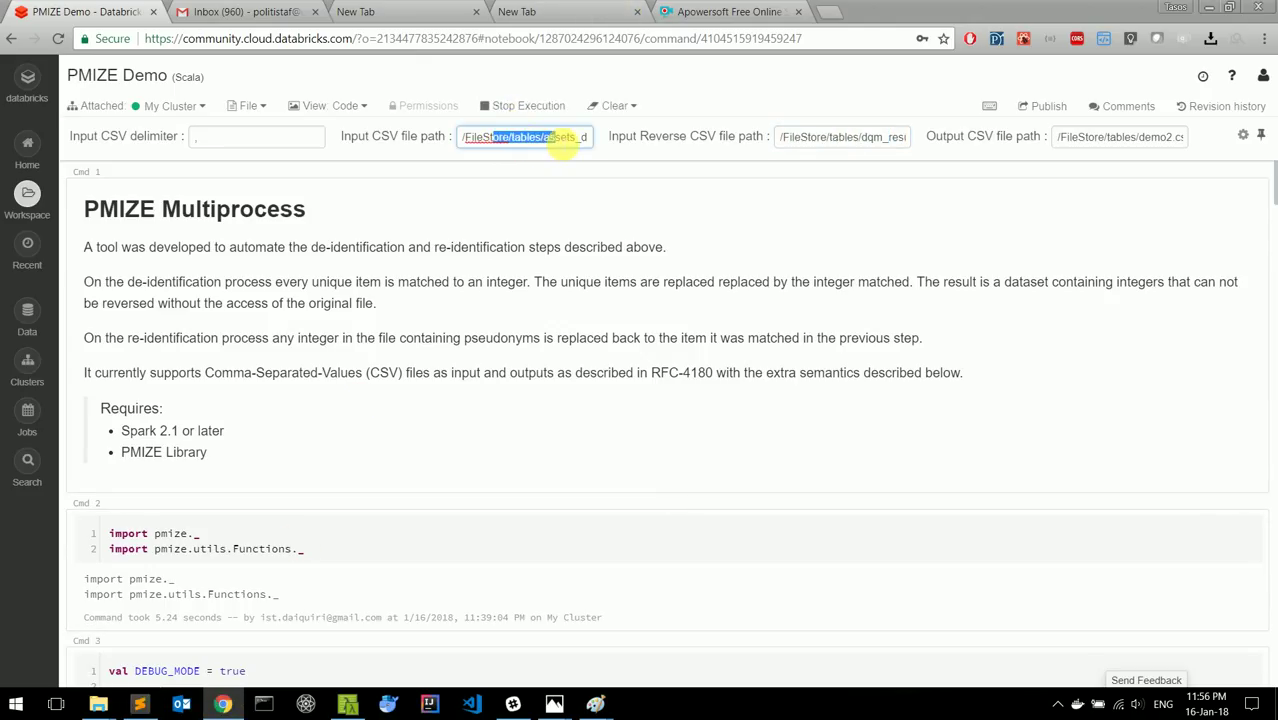